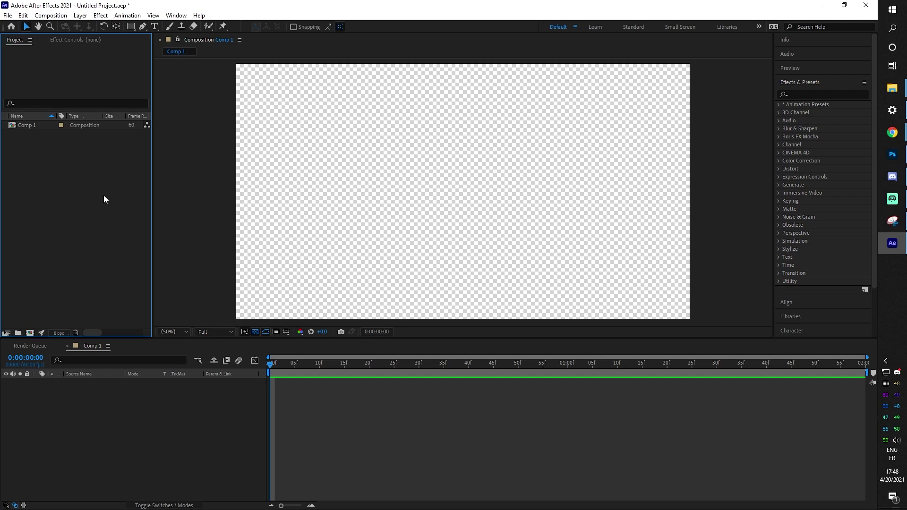
- Create a 1920 × 1080 black (000000) solid layer in Comp 1
left_click(112, 406)
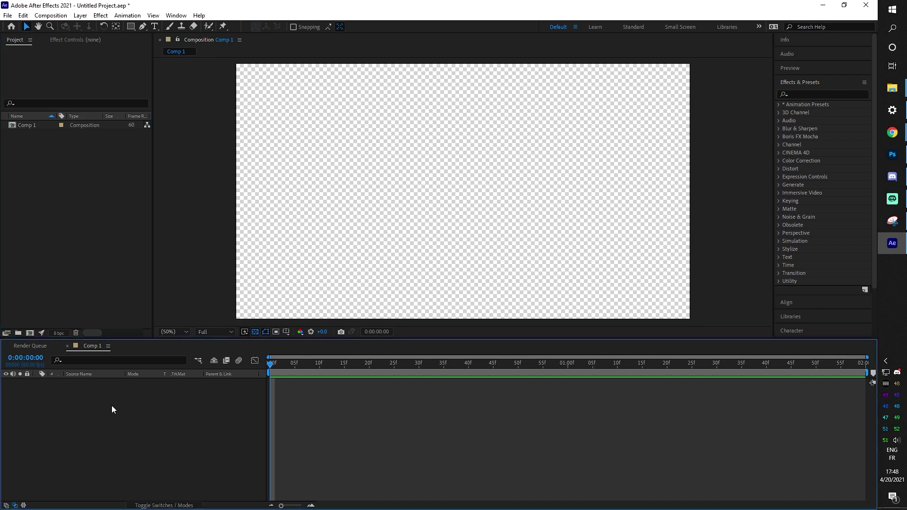
left_click(80, 16)
mouse_move(90, 23)
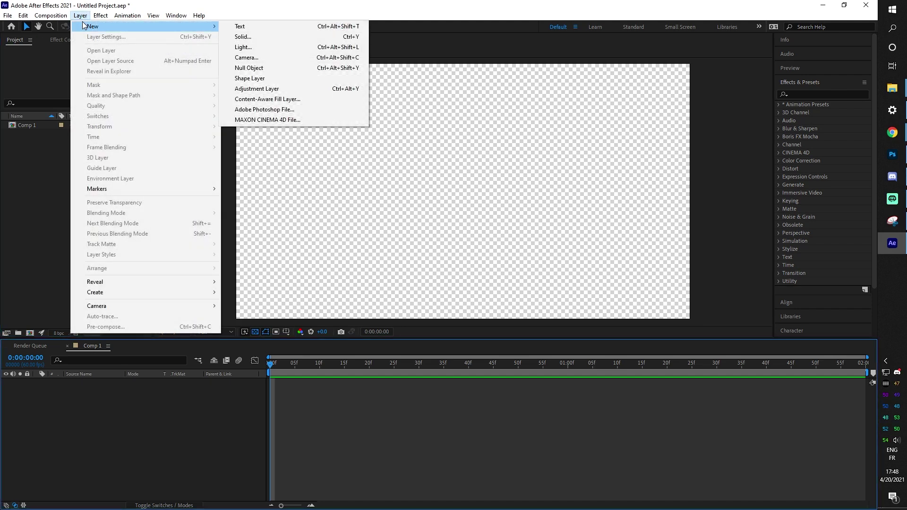
left_click(243, 36)
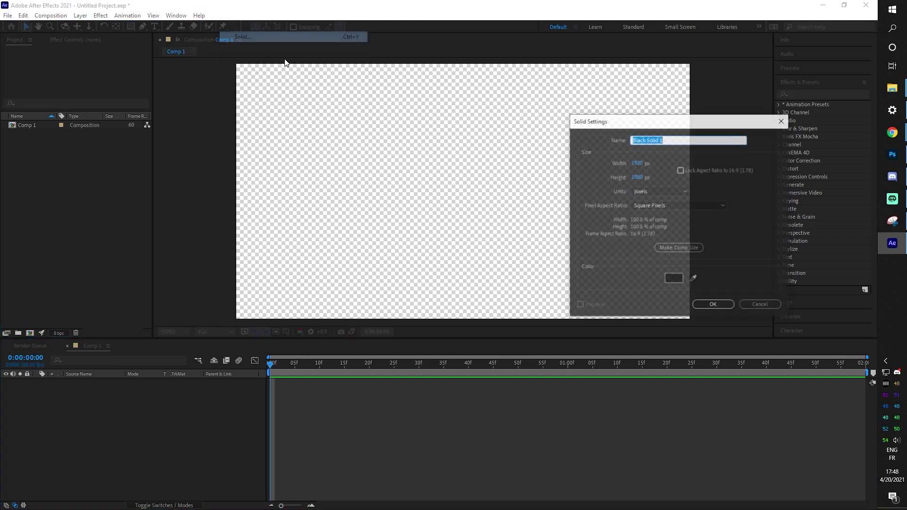
left_click(679, 280)
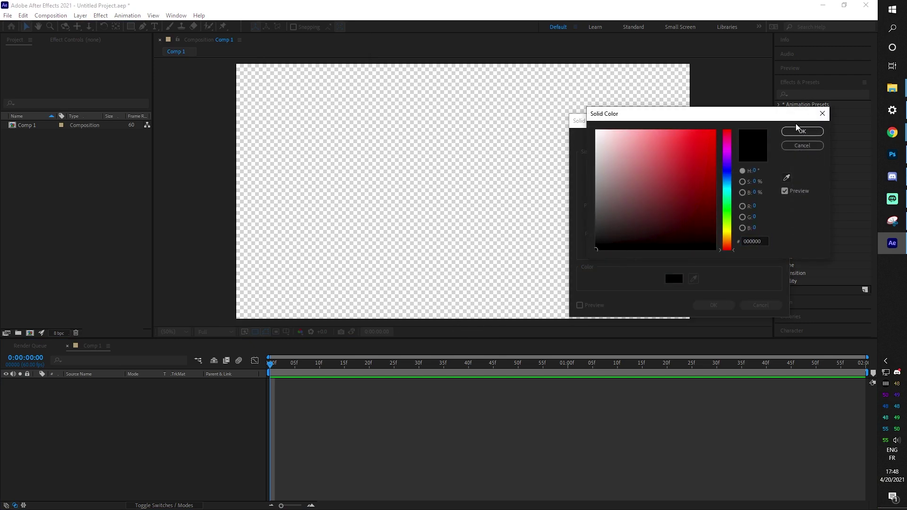
left_click(797, 130)
left_click(713, 305)
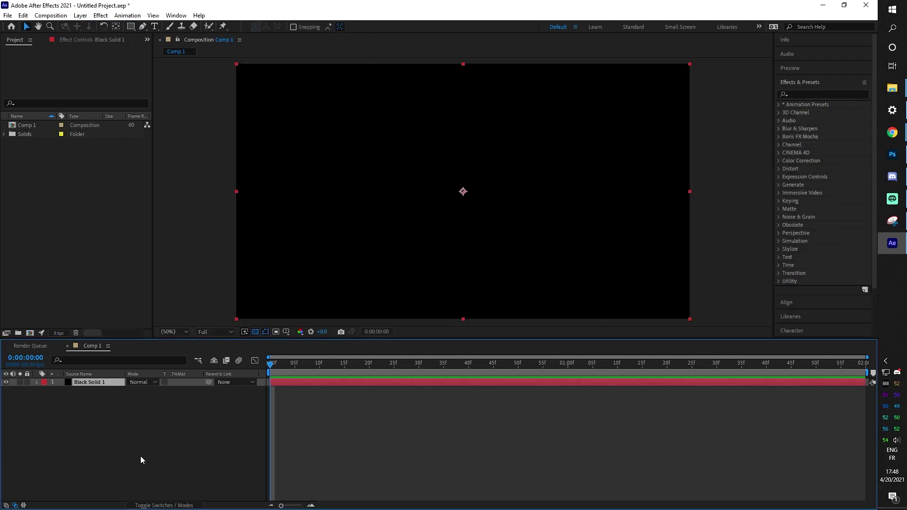
left_click(189, 415)
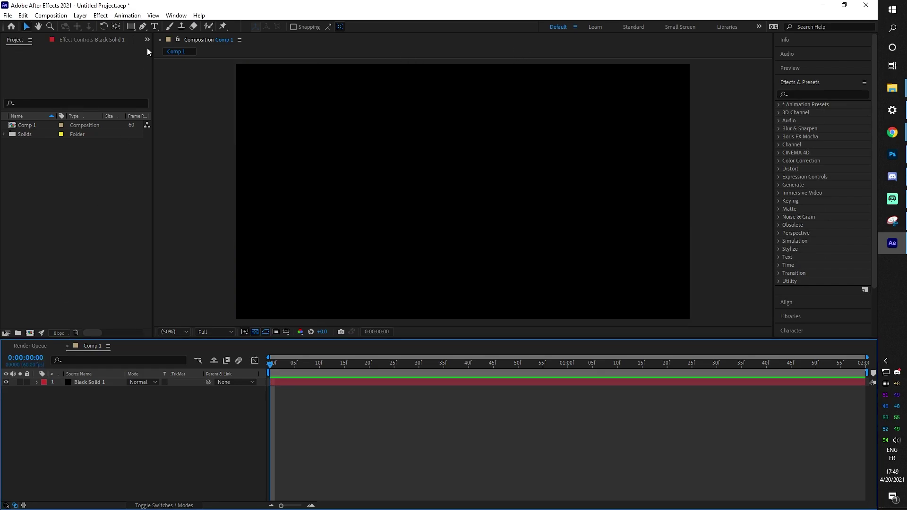
- Add a 1920 × 1080 white (FFFFFF) solid layer above the black solid
left_click(77, 16)
mouse_move(166, 26)
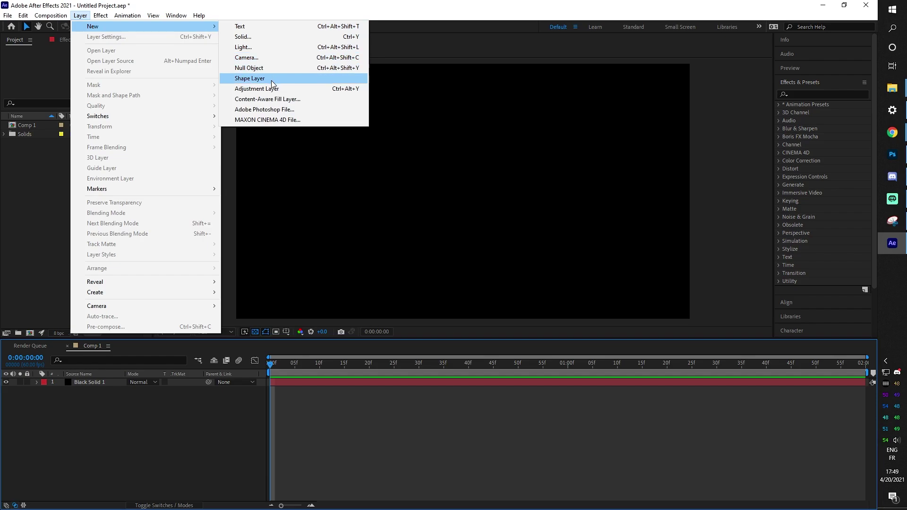
left_click(243, 36)
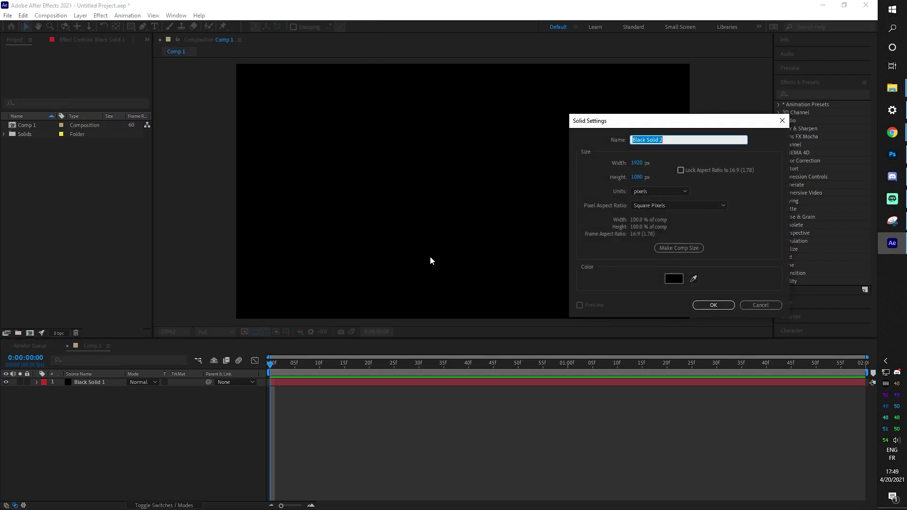
left_click(673, 279)
type("FFFFFF")
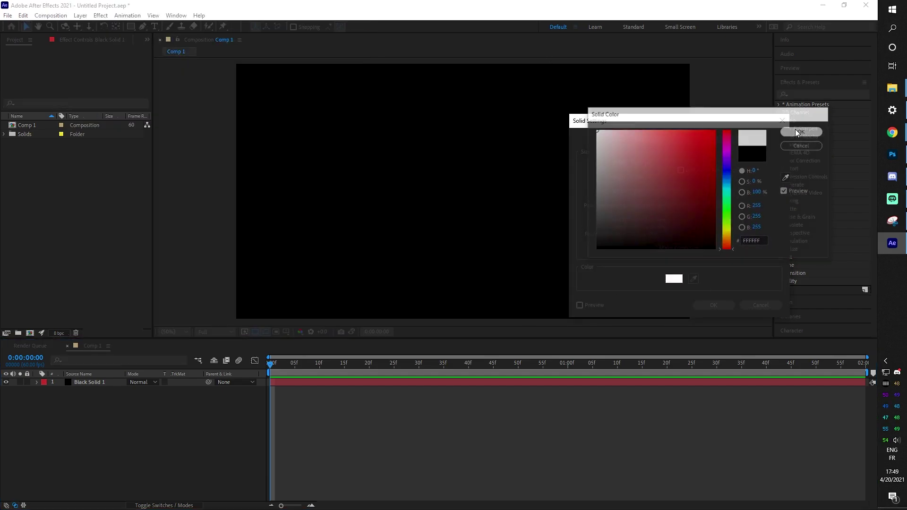
left_click(796, 131)
left_click(713, 304)
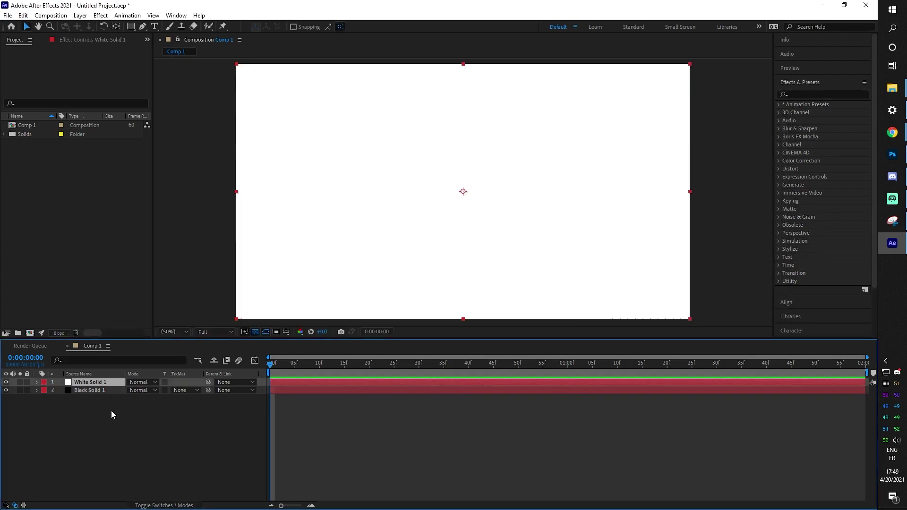
- Find the CC Burn Film effect and apply it to the white solid
left_click(805, 93)
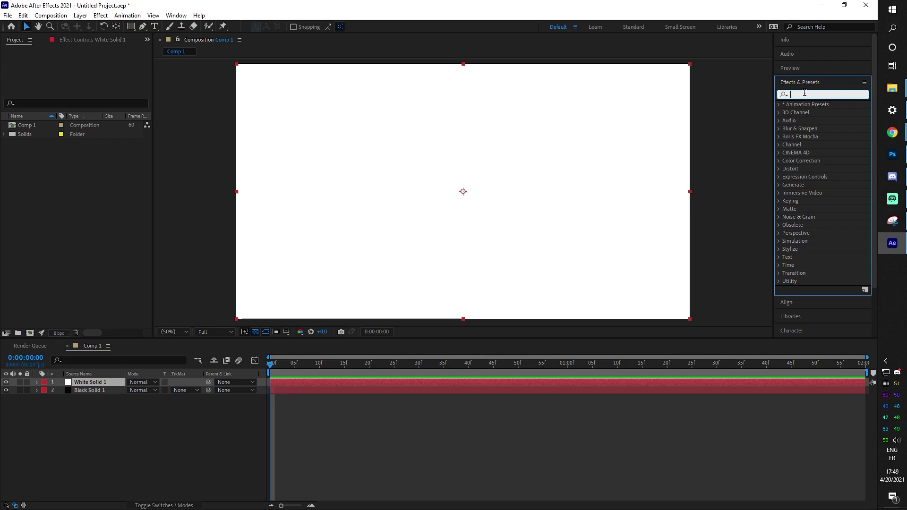
type("film")
mouse_move(815, 144)
left_mouse_down()
mouse_move(441, 271)
mouse_move(419, 179)
mouse_move(430, 185)
left_mouse_up()
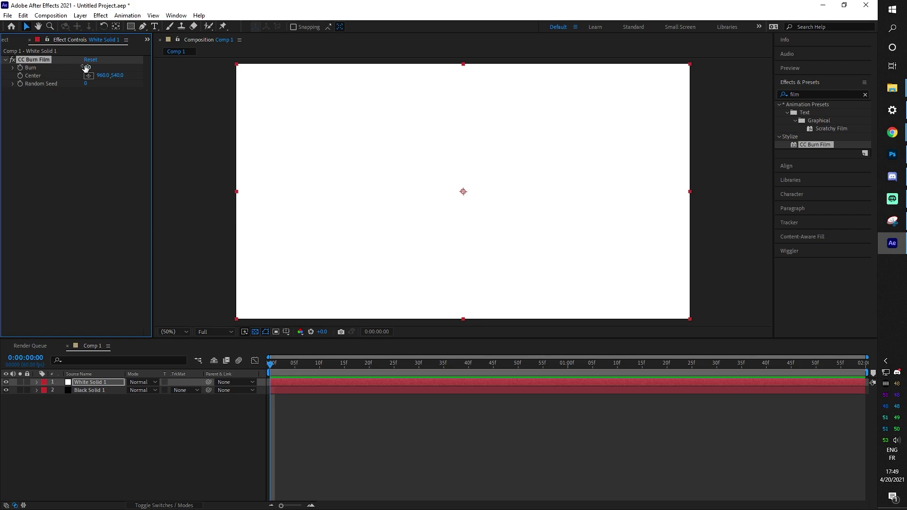
- Keyframe the white solid's Burn value from 100 at the composition's start to 0 at 0:00:01:59 and preview the animation
mouse_move(85, 67)
left_mouse_down()
mouse_move(134, 71)
mouse_move(81, 78)
mouse_move(132, 80)
left_mouse_up()
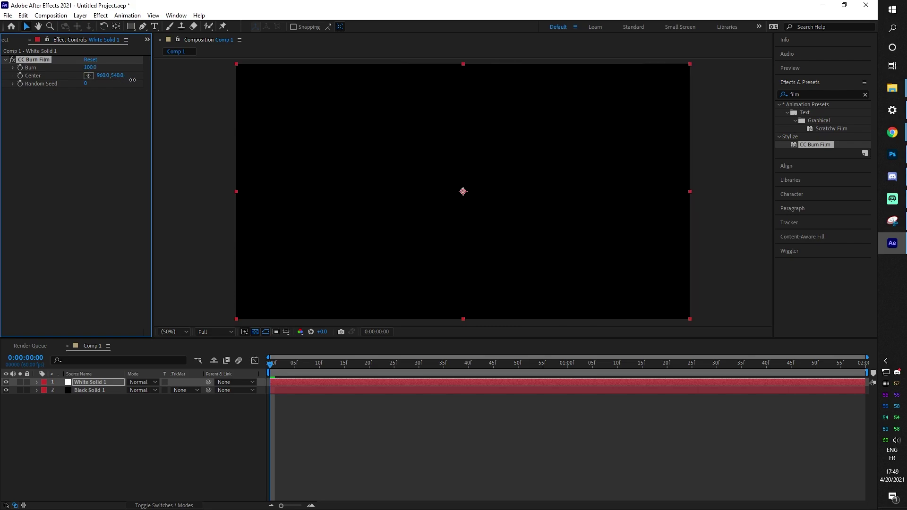
left_click(21, 67)
left_click_drag(412, 368, 856, 378)
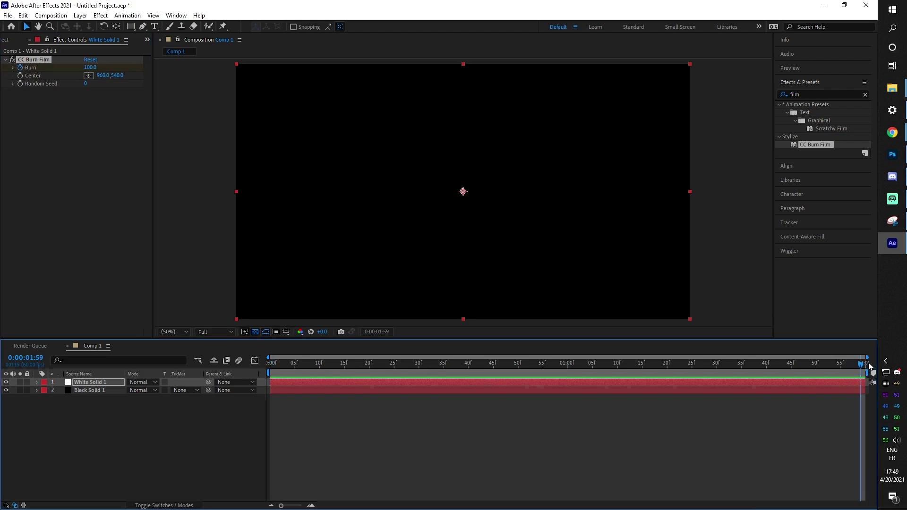
left_click_drag(92, 67, 54, 79)
key("space")
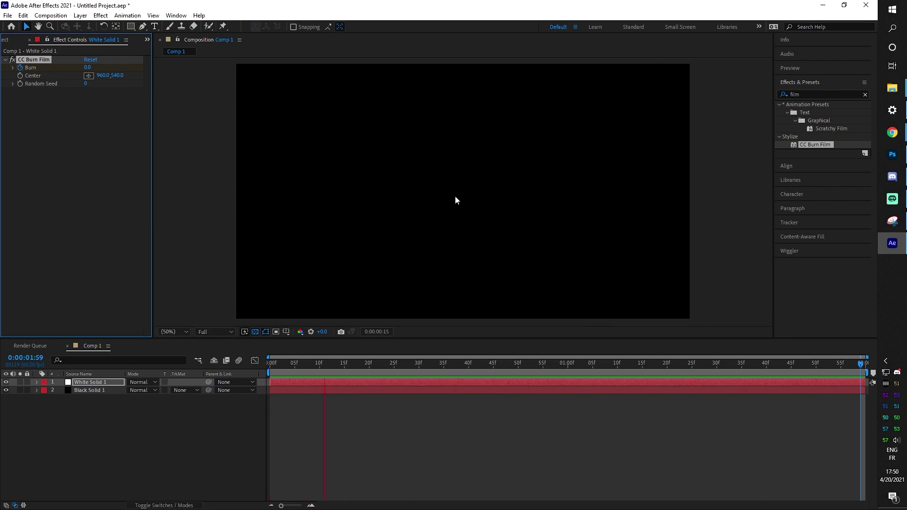
key("space")
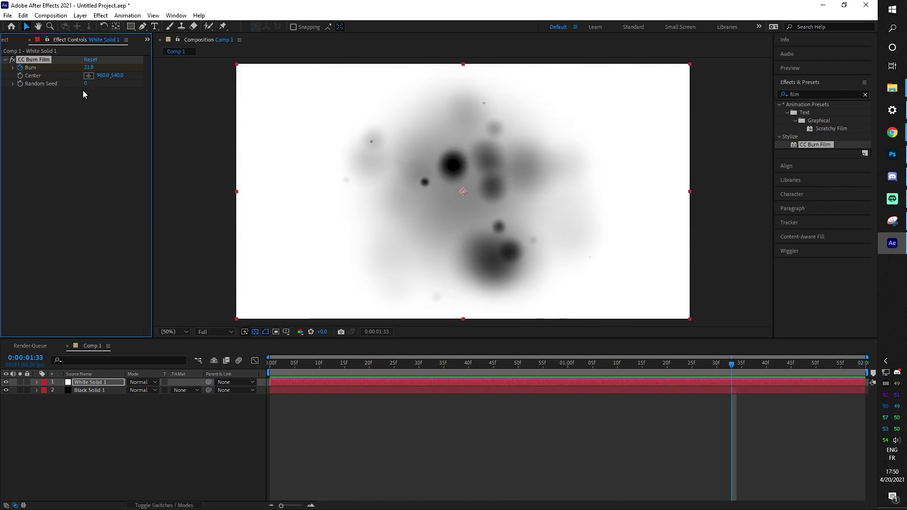
- Set the CC Burn Film Random Seed to 110 and preview the burn pattern
left_click_drag(88, 84, 92, 84)
key("space")
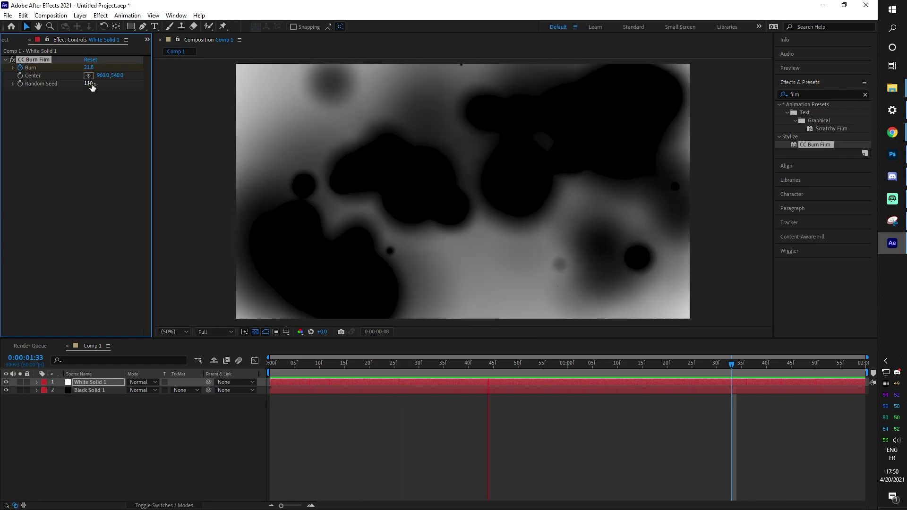
key("space")
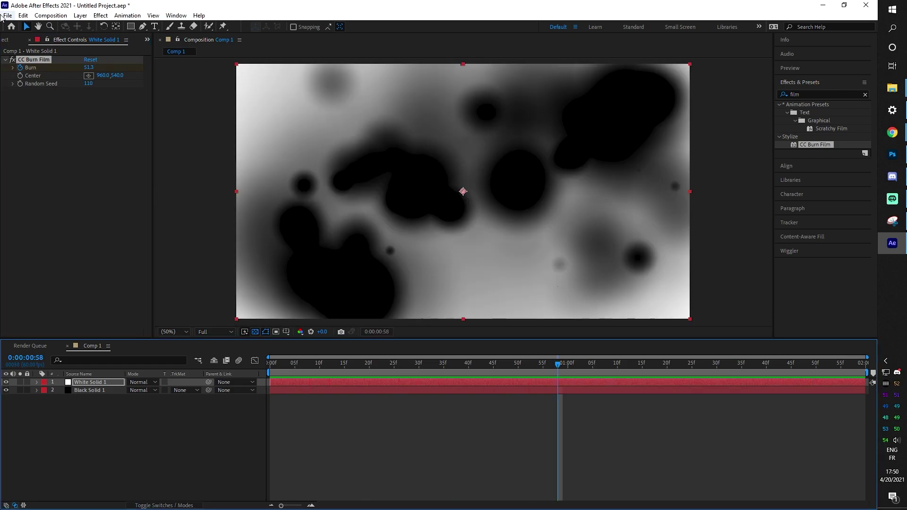
- Add Comp 1 to the render queue and set its output module to QuickTime format, RGB channels and audio output off
left_click(50, 15)
left_click(82, 98)
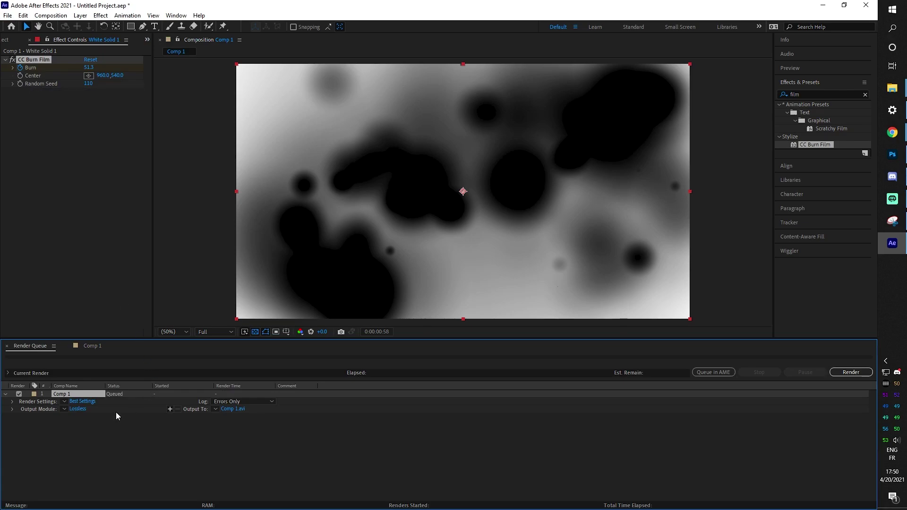
left_click(79, 409)
left_click(374, 115)
left_click(357, 218)
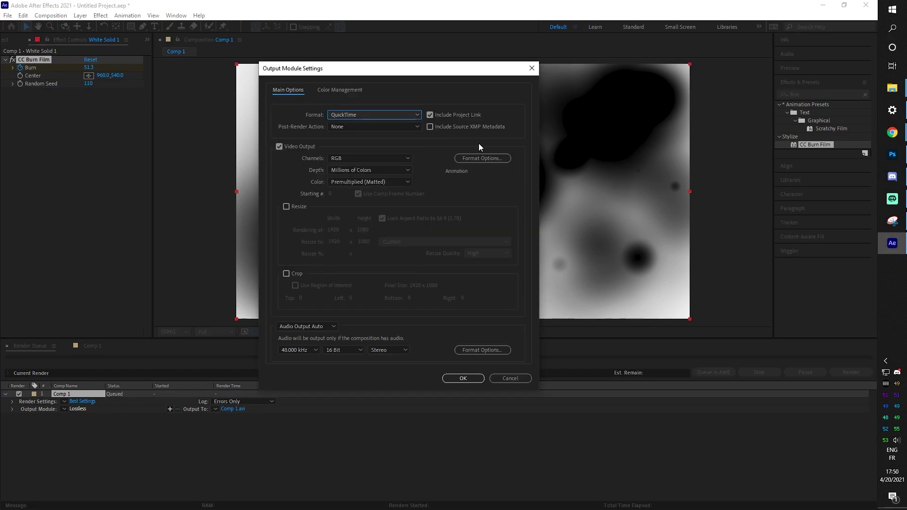
left_click(346, 158)
left_click(343, 166)
left_click(310, 327)
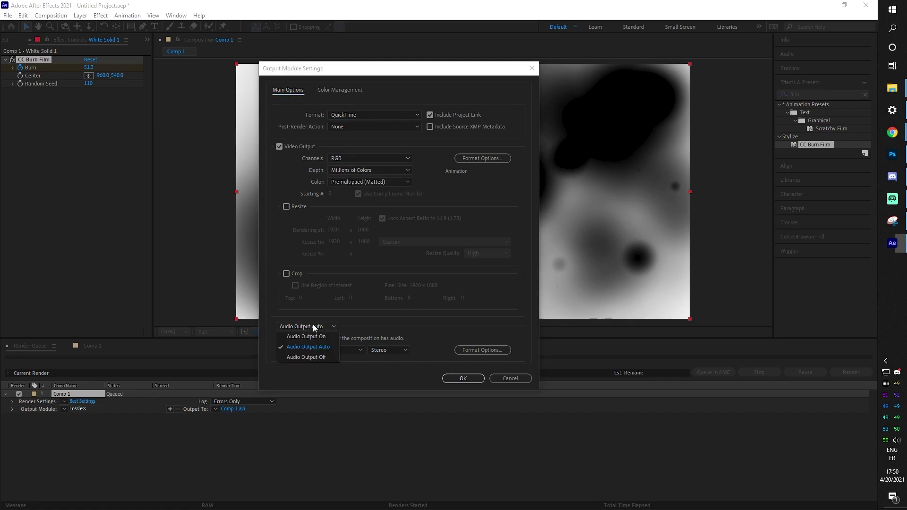
left_click(302, 359)
key("Return")
- Name the output file "Burn matte" in the comp folder and render the composition
left_click(239, 409)
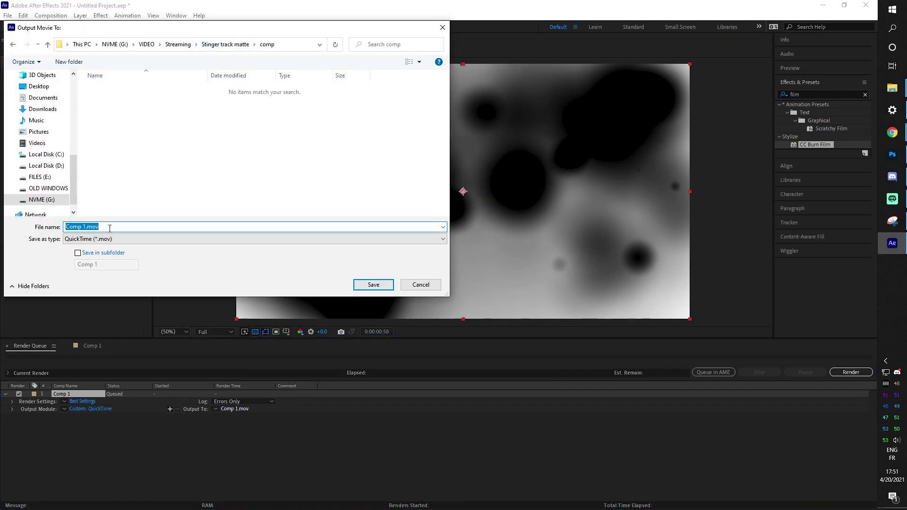
type("Burn matte")
key("Return")
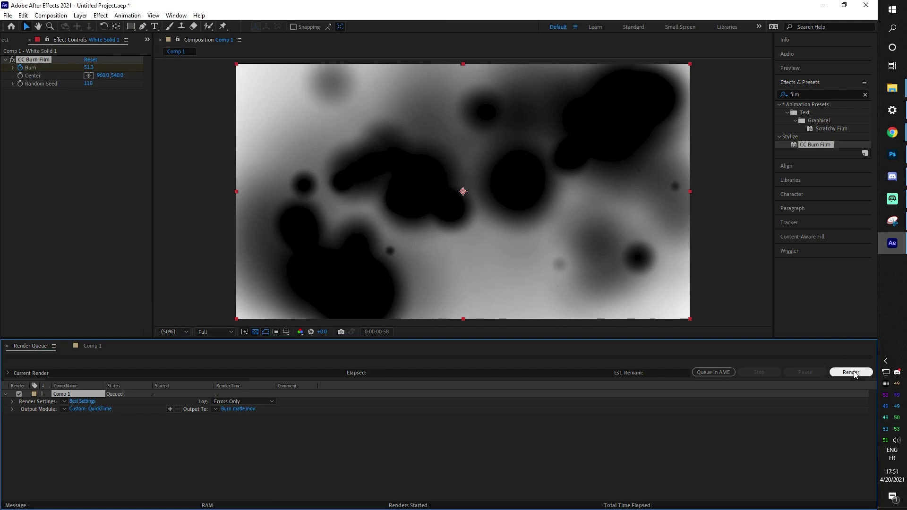
left_click(851, 372)
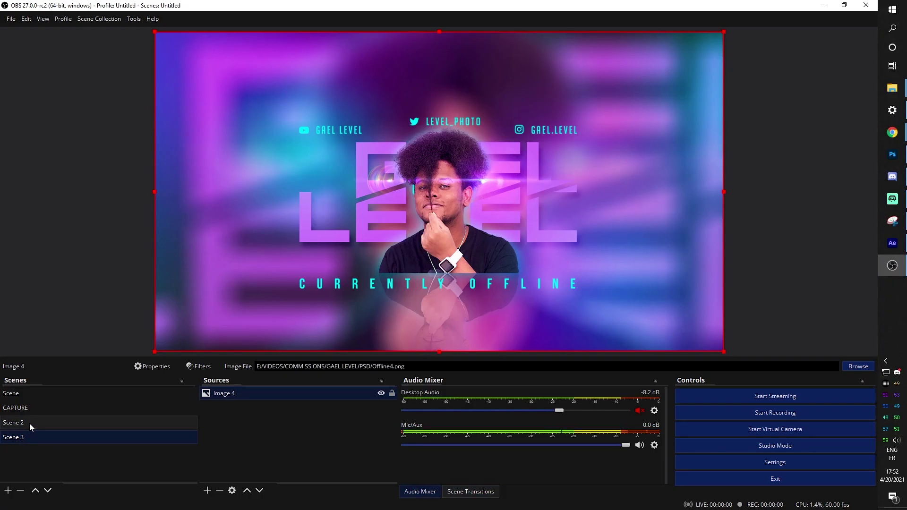
- Switch to OBS and alternate between Scene 2 and Scene 3 to view the current scene change, ending on Scene 2
left_click(29, 423)
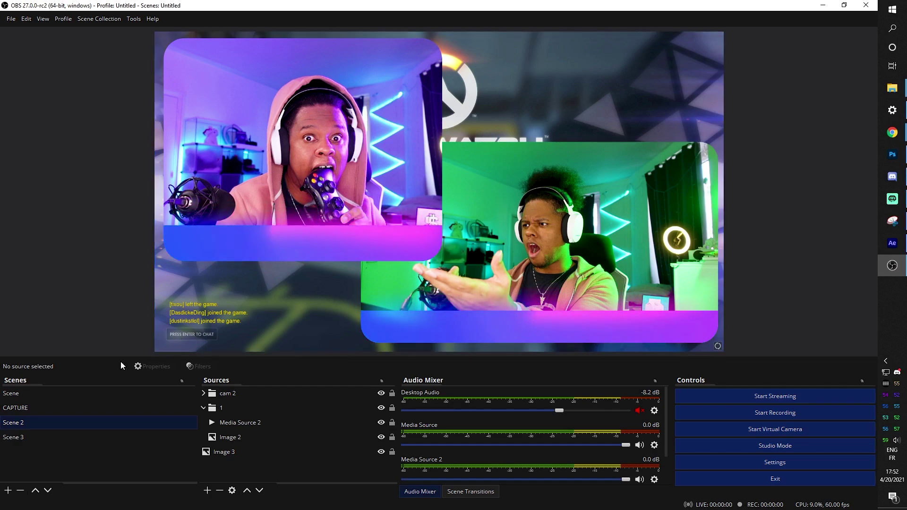
left_click(21, 438)
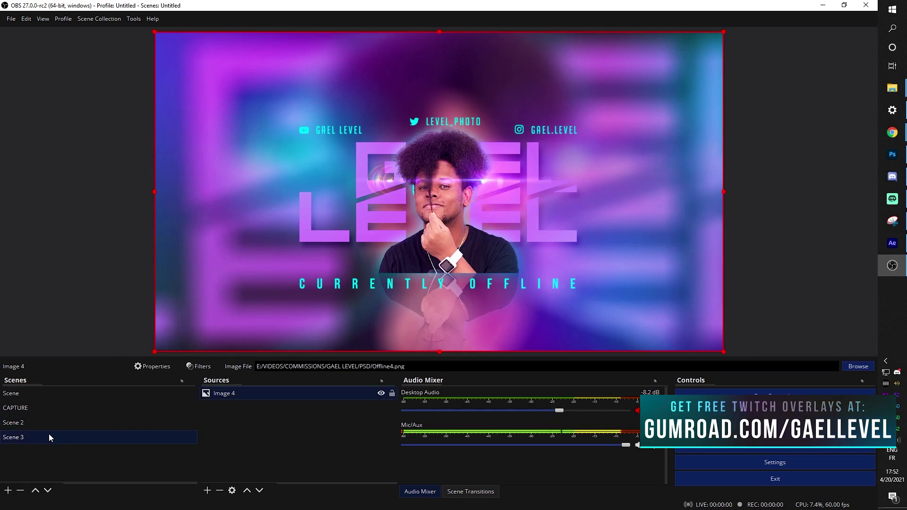
left_click(32, 422)
left_click(21, 437)
left_click(47, 423)
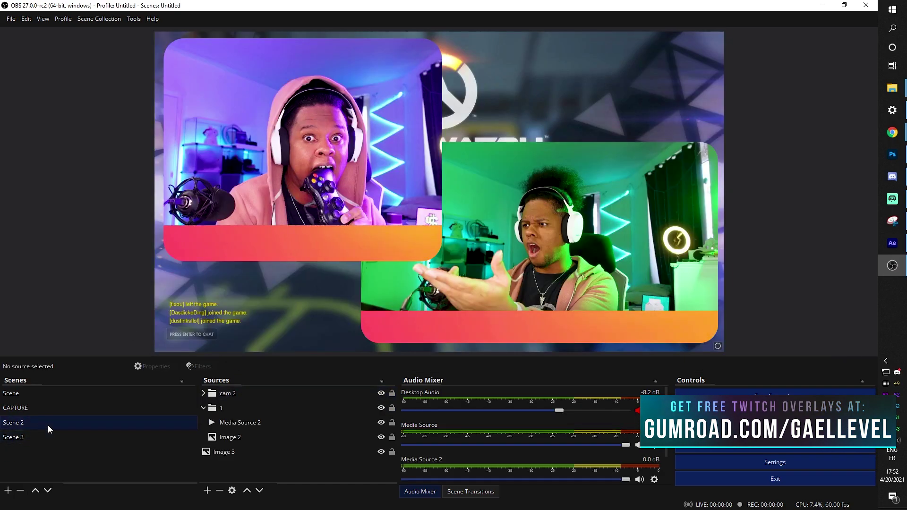
- Select Stinger as the scene transition and open its properties
left_click(487, 494)
left_click(582, 392)
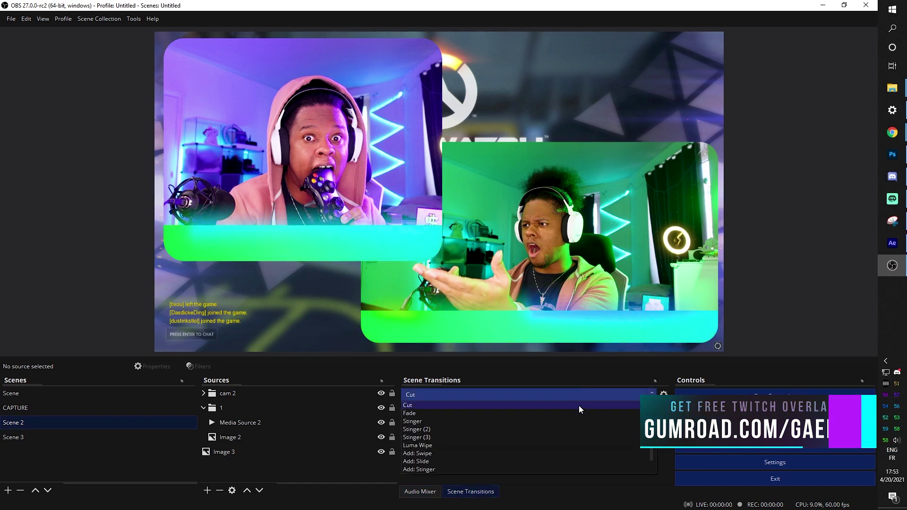
left_click(571, 419)
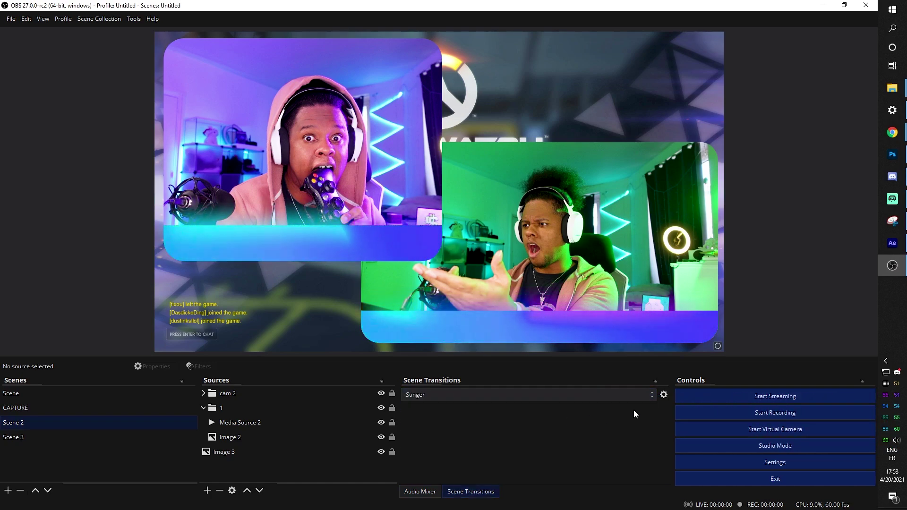
left_click(665, 396)
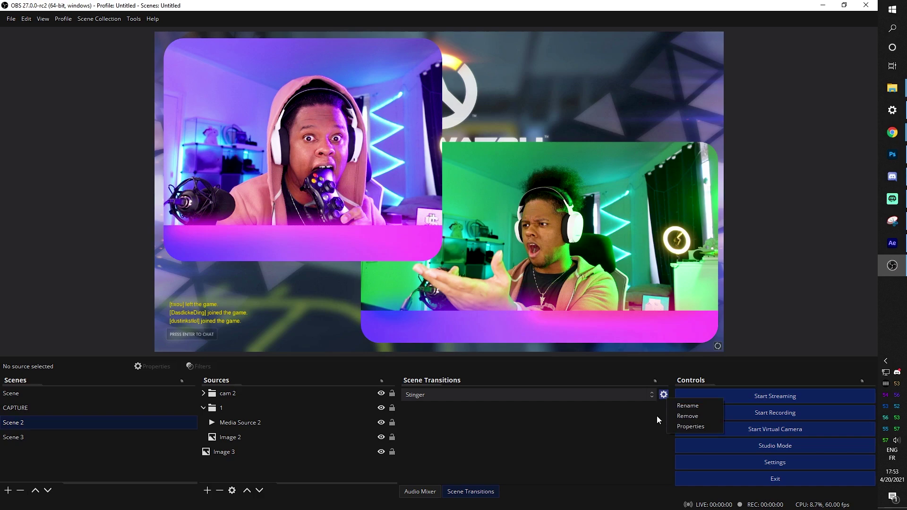
left_click(678, 427)
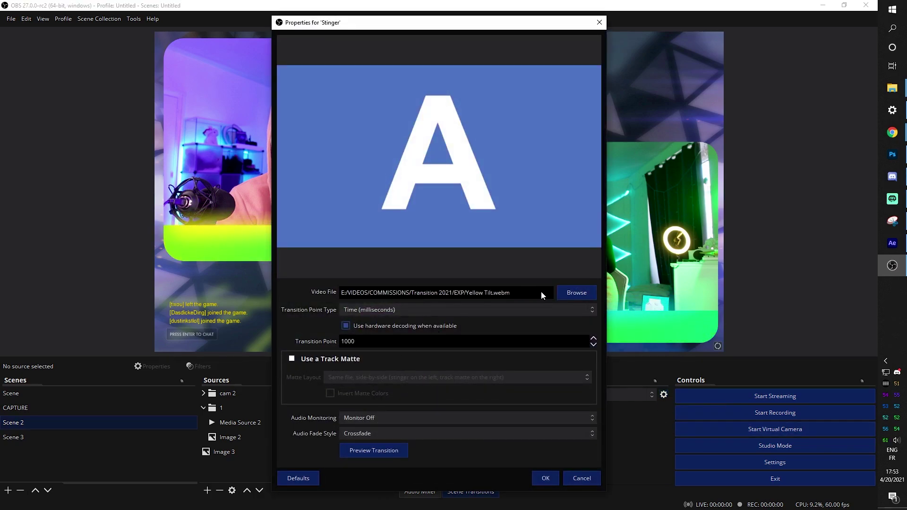
- Restore the Stinger transition's properties to their defaults and enable the use of a track matte
left_click_drag(502, 293, 318, 293)
left_click(307, 478)
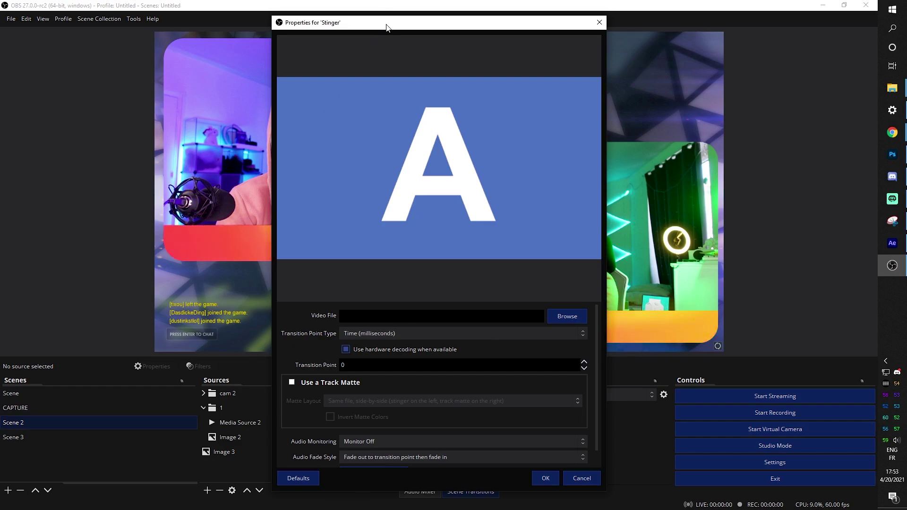
left_click_drag(387, 23, 389, 9)
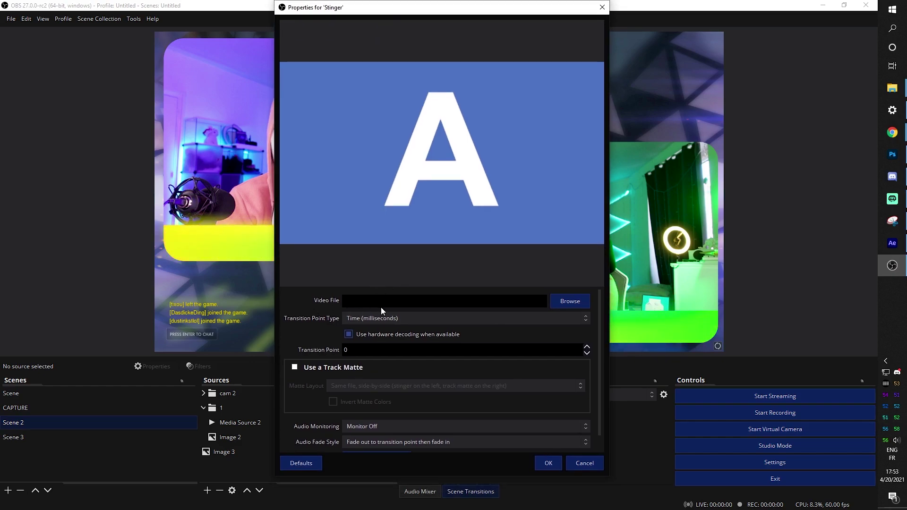
left_click(299, 369)
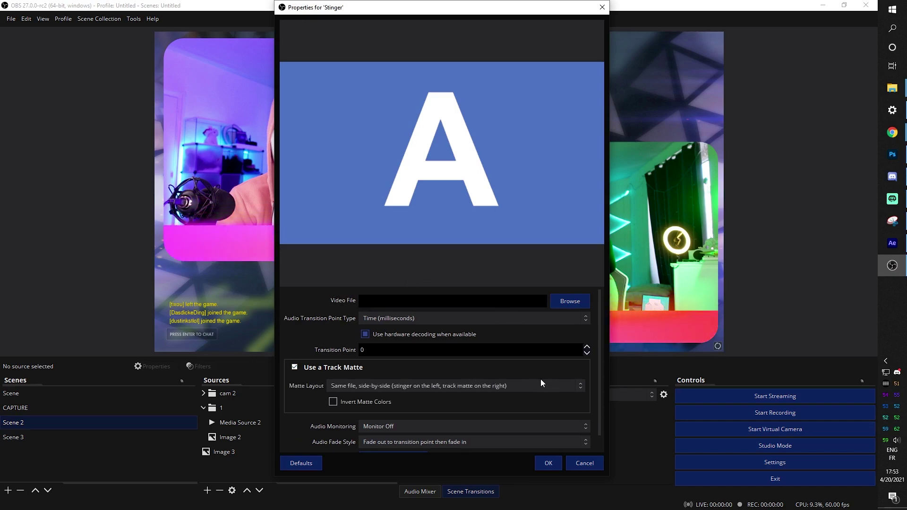
scroll(331, 377, "down", 1)
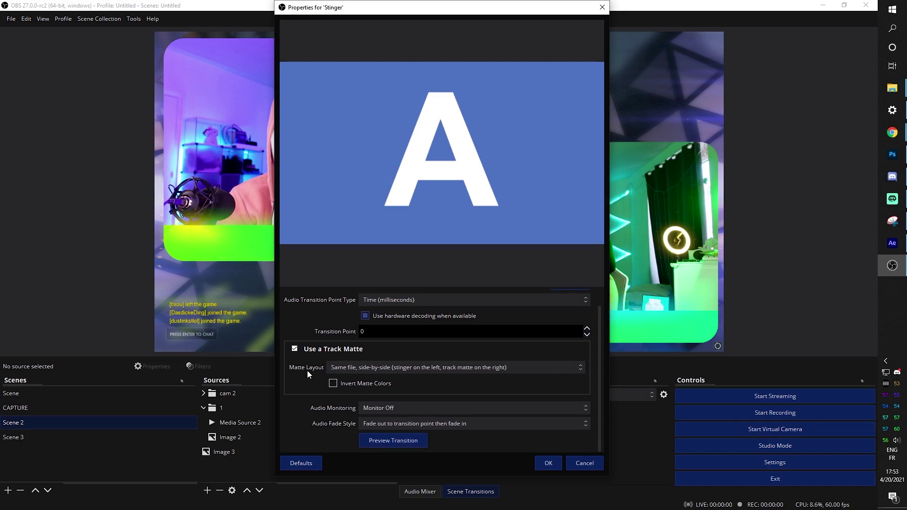
- Set the matte layout to a separate file and load Burn matte.mov from the comp folder as the track matte video
left_click(418, 369)
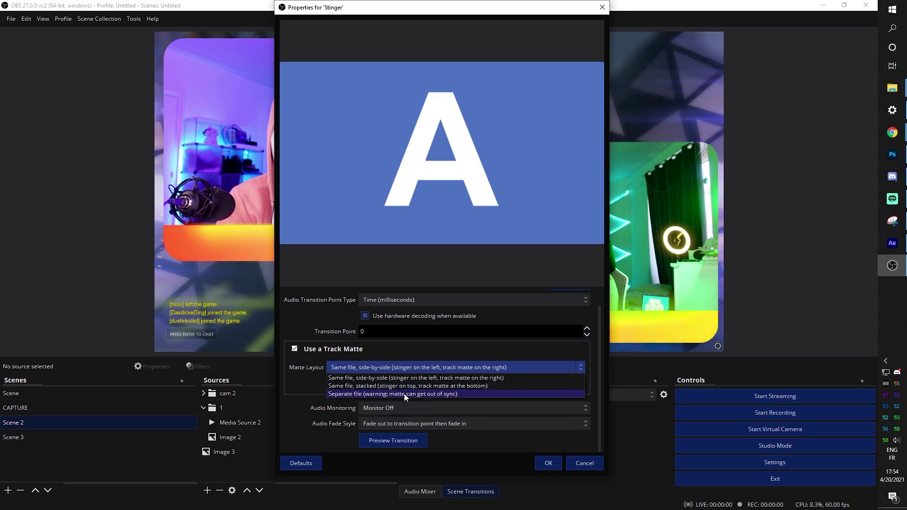
left_click(372, 394)
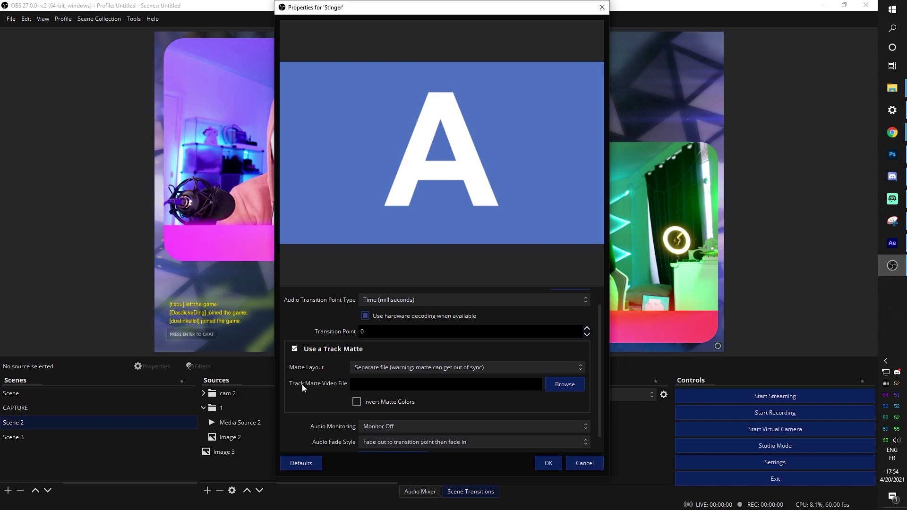
left_click(554, 386)
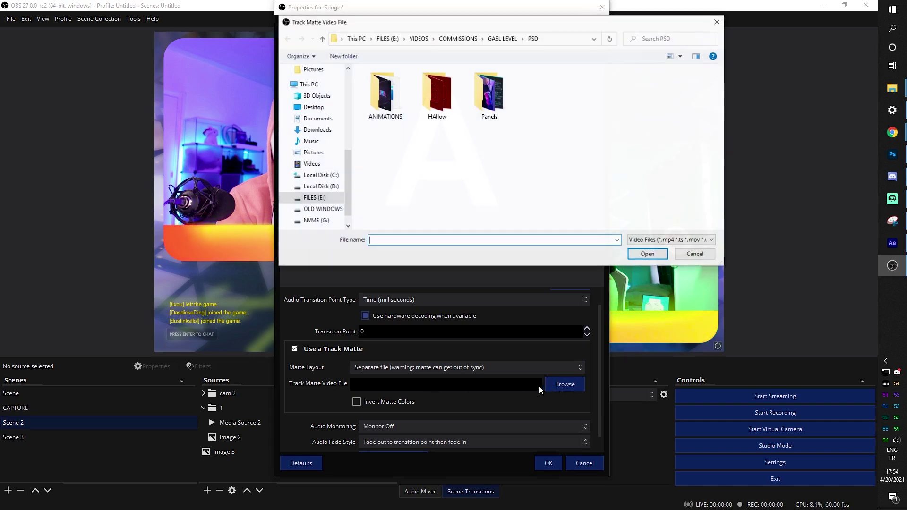
scroll(314, 144, "up", 3)
left_click(307, 149)
left_click(385, 94)
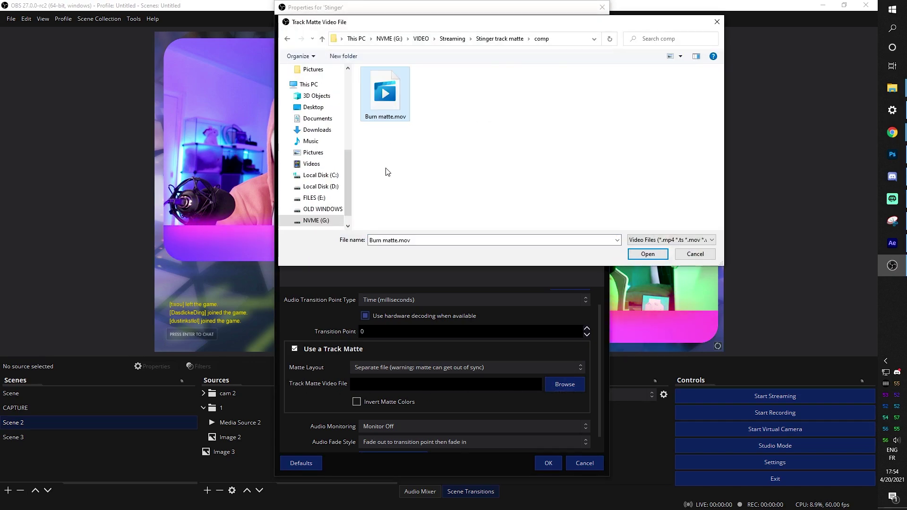
left_click(646, 254)
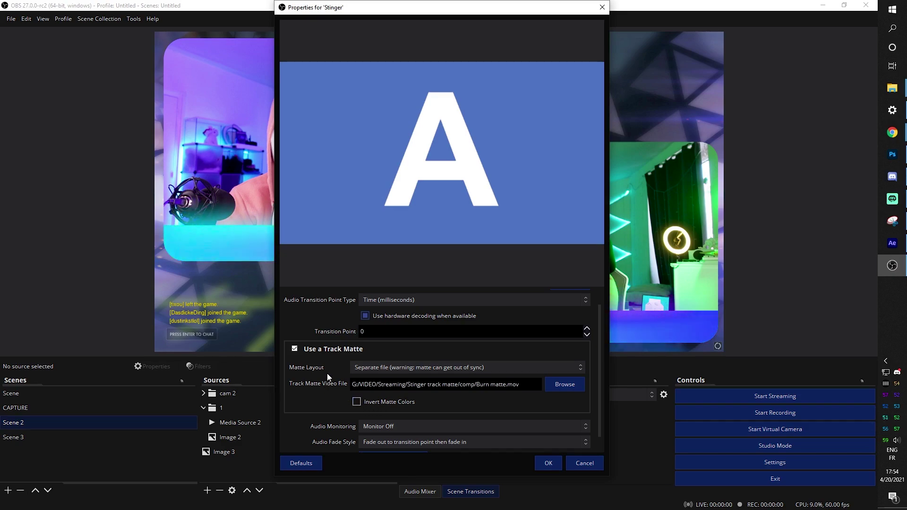
- Preview the stinger transition with the burn matte several times and accept its properties
scroll(328, 377, "down", 1)
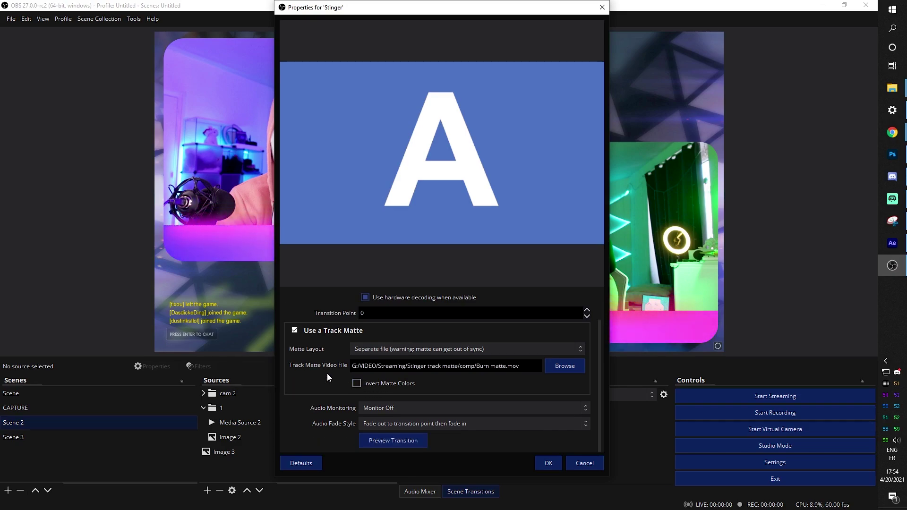
left_click(401, 444)
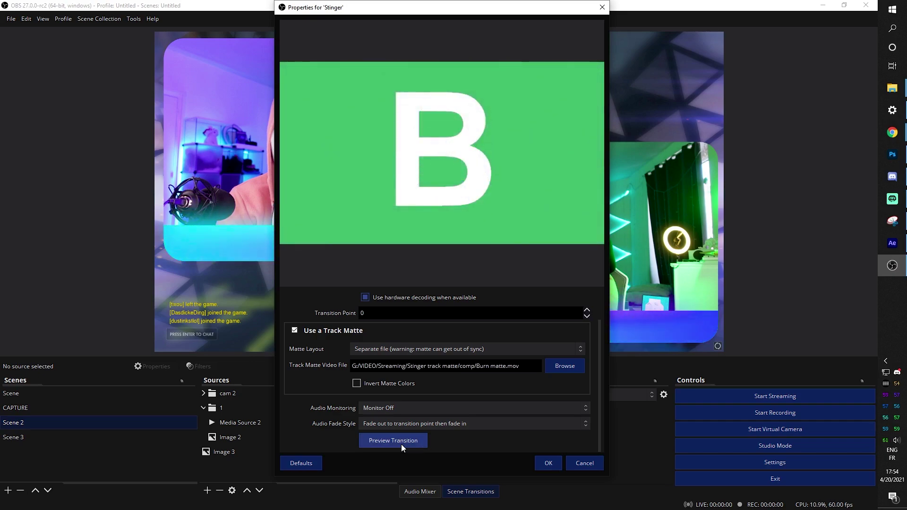
left_click(401, 444)
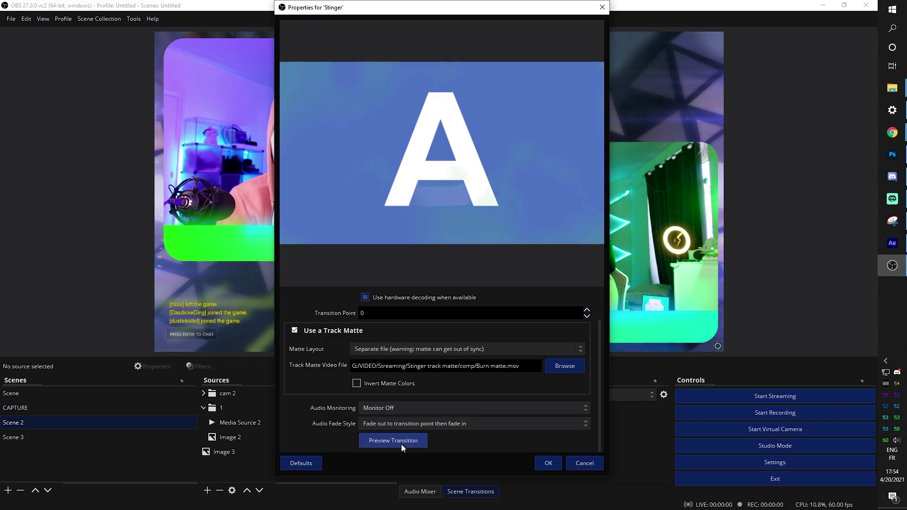
left_click(401, 444)
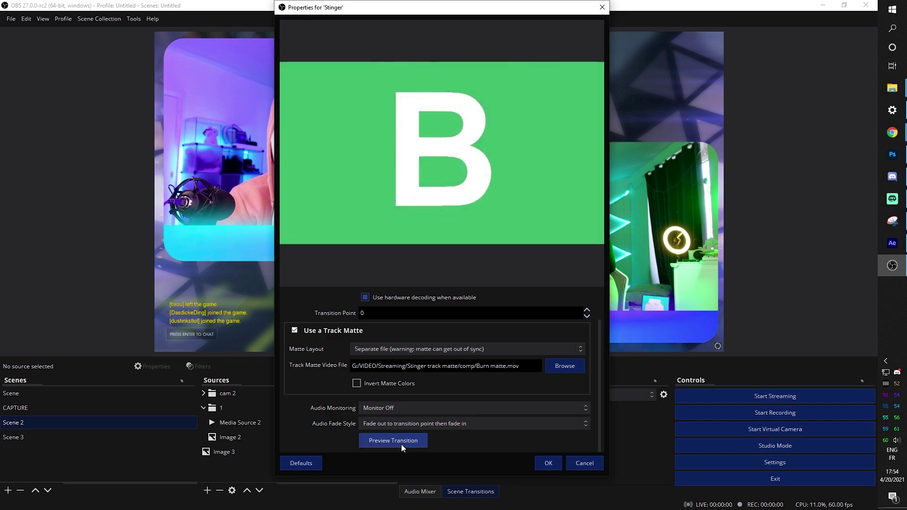
left_click(548, 463)
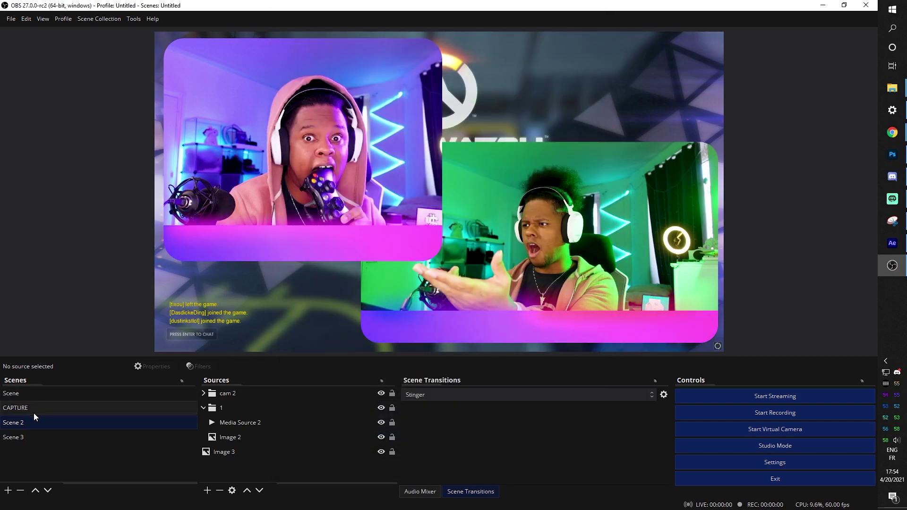
- Test the burn transition by alternating between Scene 3 and Scene 2, finishing with a switch to the CAPTURE scene
left_click(20, 438)
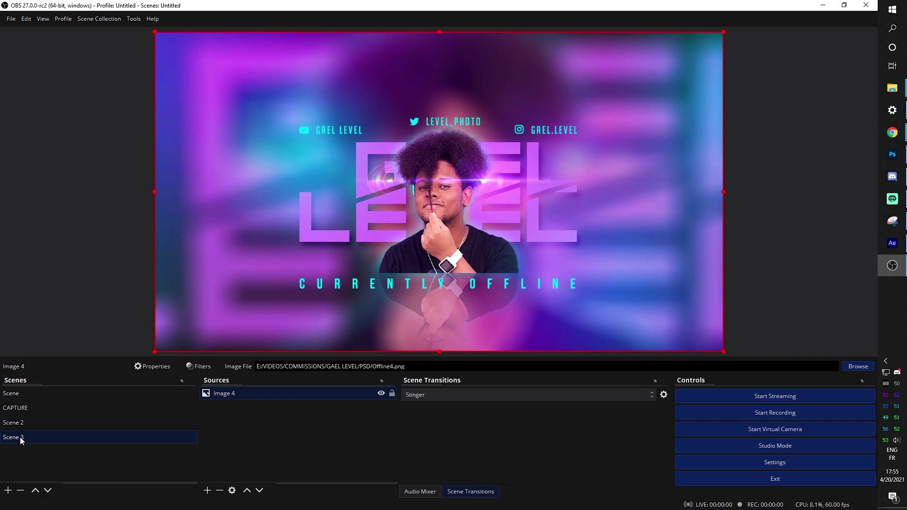
left_click(18, 423)
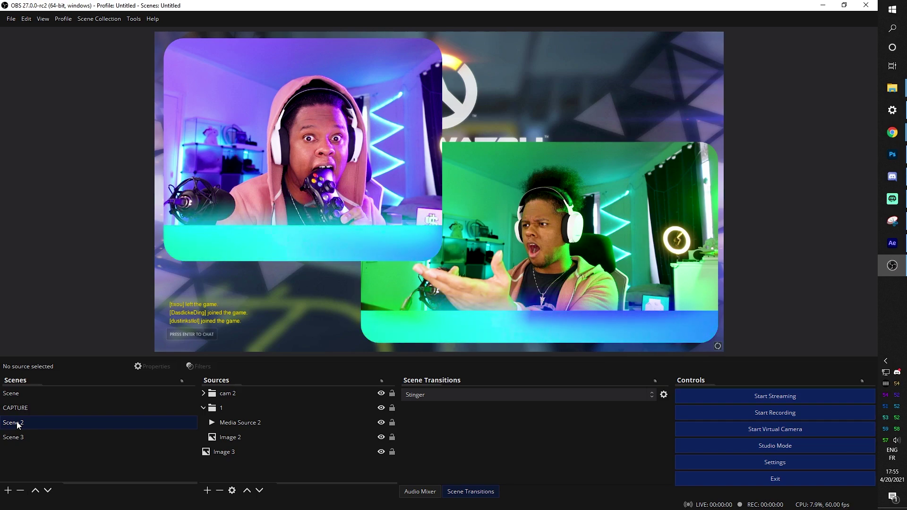
left_click(15, 437)
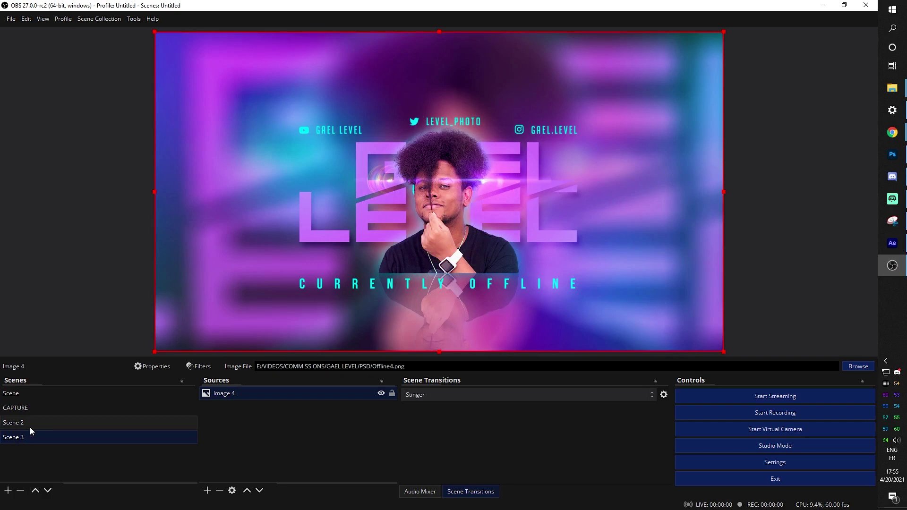
left_click(30, 427)
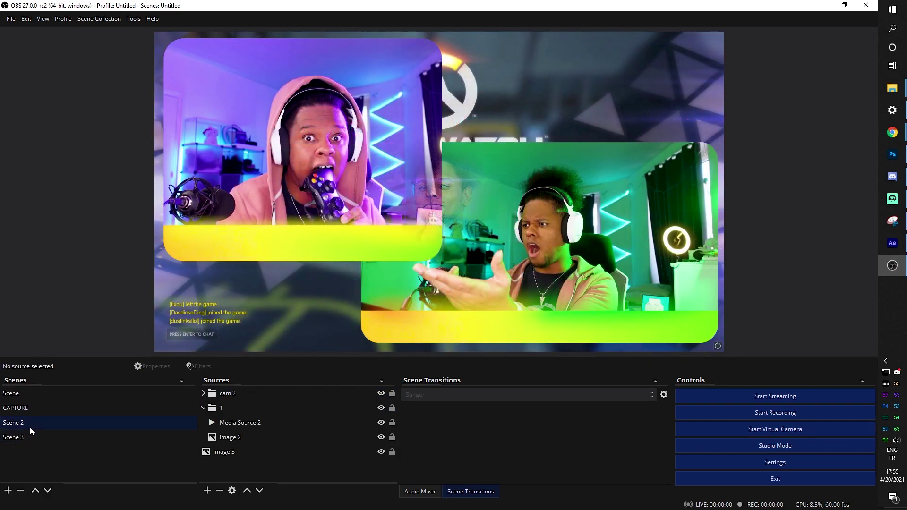
left_click(31, 409)
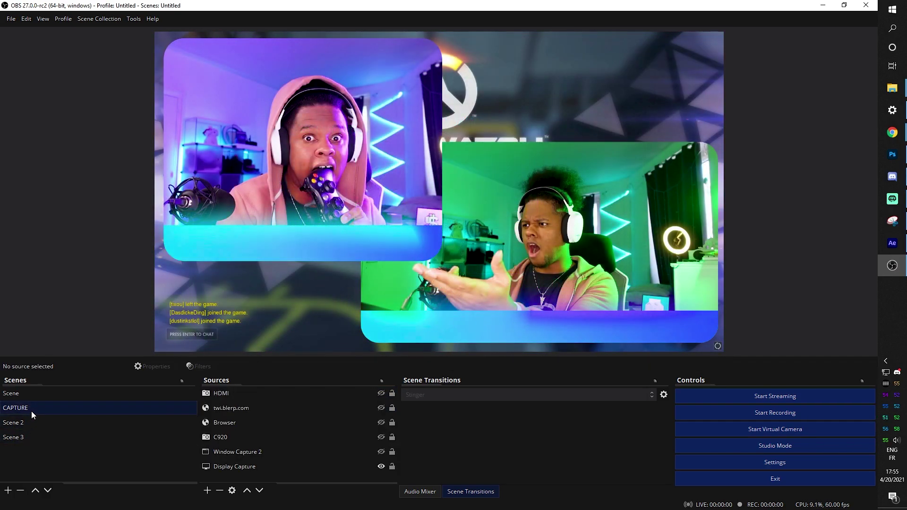